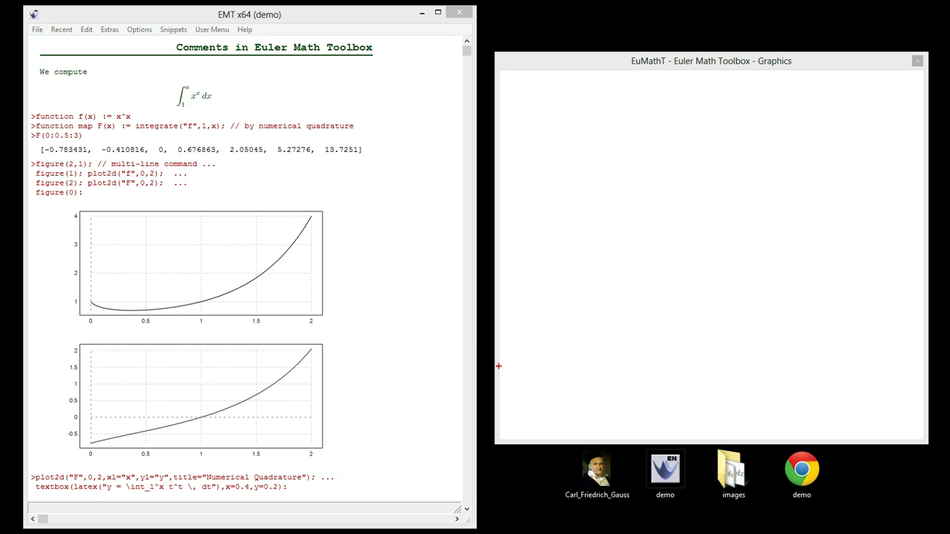
# Highlight the notebook heading and integral formula, then place the caret in the first command.
pyautogui.moveTo(381, 47); pyautogui.dragTo(378, 105)
pyautogui.moveTo(175, 61); pyautogui.dragTo(340, 57)
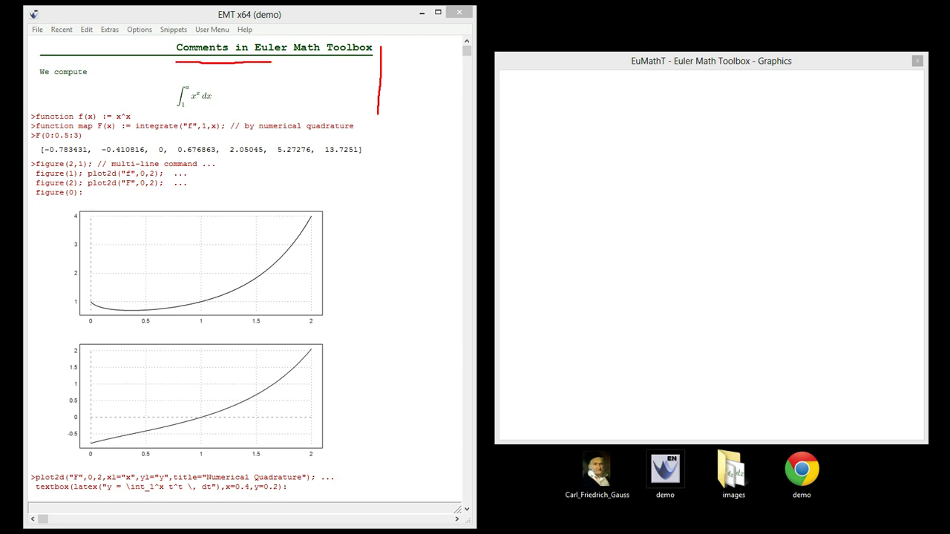
pyautogui.moveTo(174, 113); pyautogui.dragTo(227, 105)
pyautogui.press('Escape')
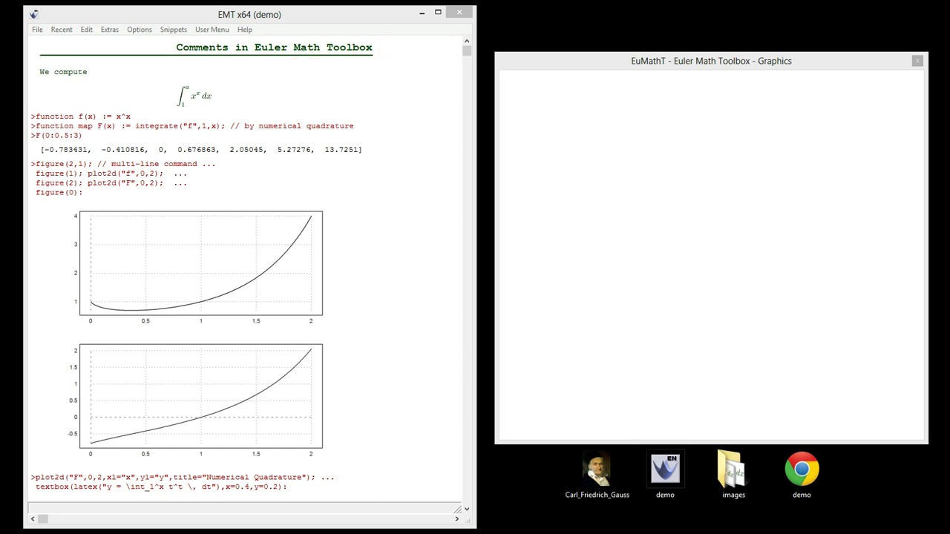
pyautogui.click(61, 116)
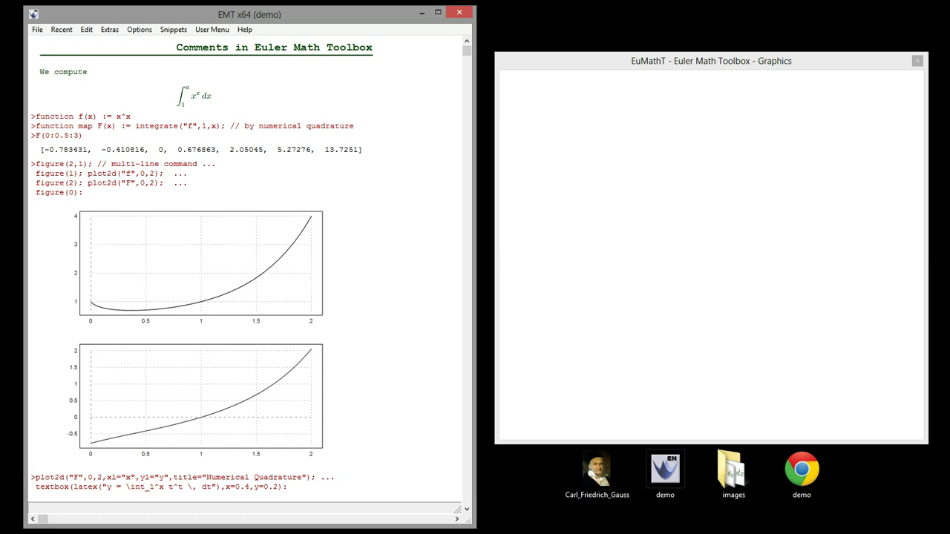
pyautogui.press('F5')
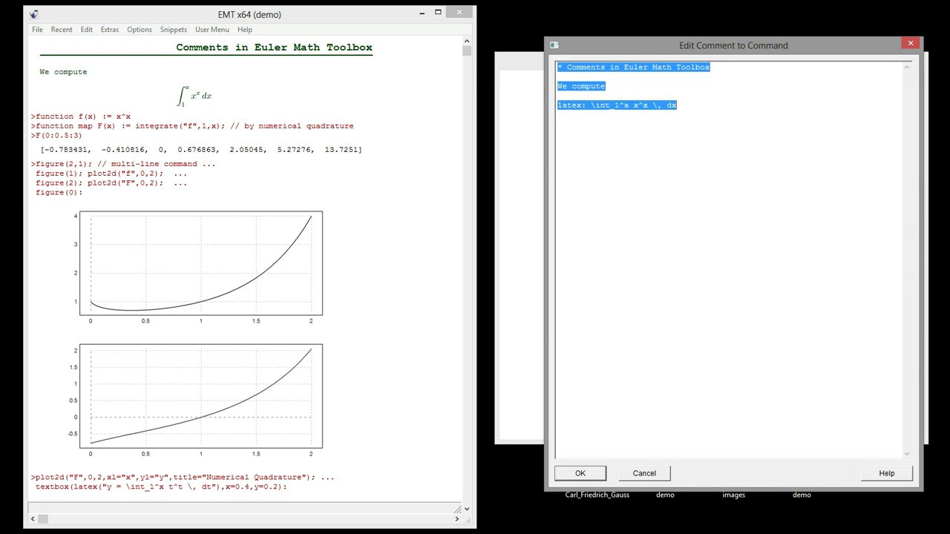
pyautogui.press('End')
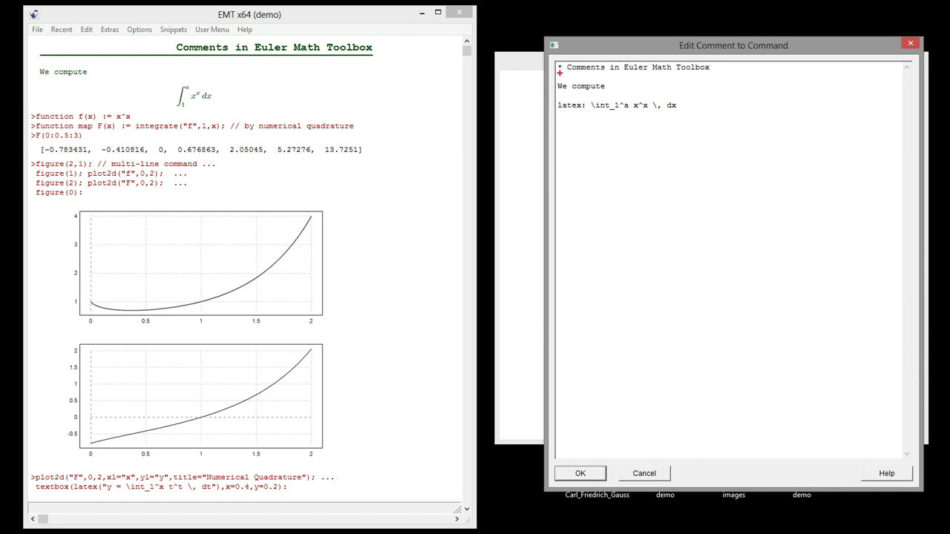
pyautogui.moveTo(557, 74); pyautogui.dragTo(749, 73)
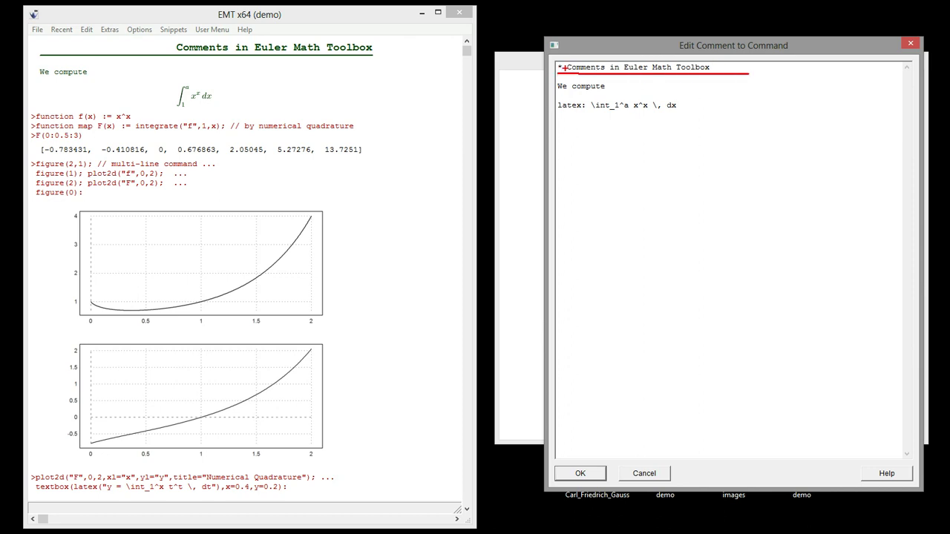
pyautogui.moveTo(567, 71)
pyautogui.mouseDown()
pyautogui.moveTo(543, 75)
pyautogui.moveTo(573, 64)
pyautogui.mouseUp()
pyautogui.moveTo(582, 96)
pyautogui.mouseDown()
pyautogui.moveTo(594, 110)
pyautogui.moveTo(702, 110)
pyautogui.mouseUp()
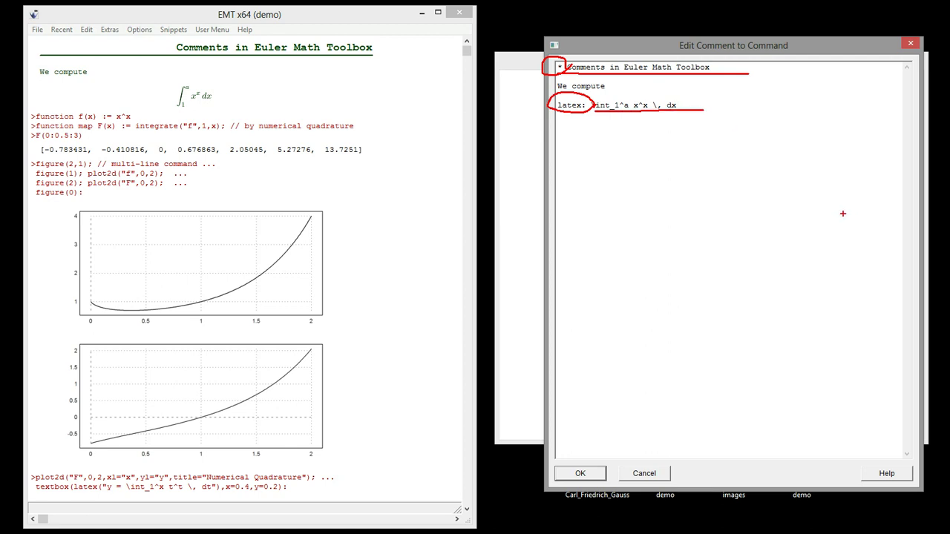
pyautogui.press('Escape')
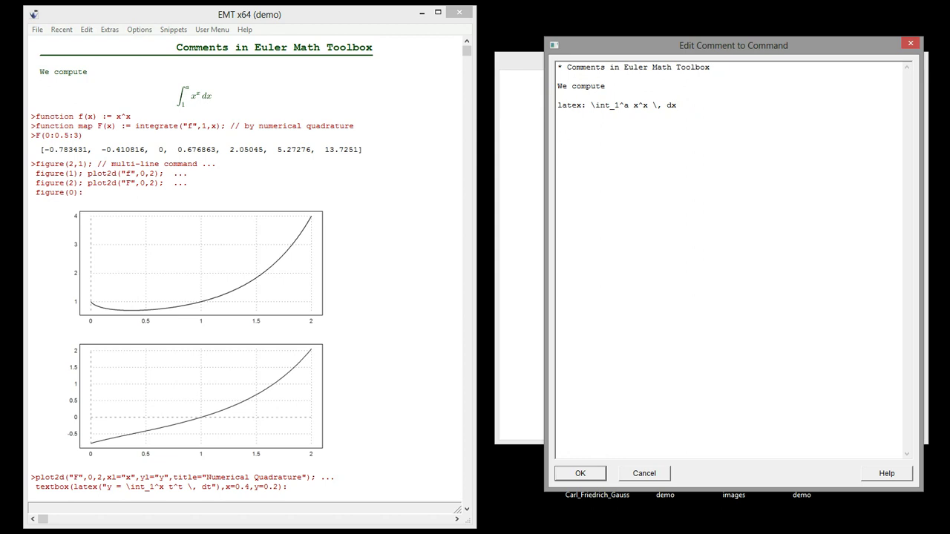
# Apply the heading comment and point out the LaTeX textbox code and its rendered formula.
pyautogui.hotkey('ctrl', 'Return')
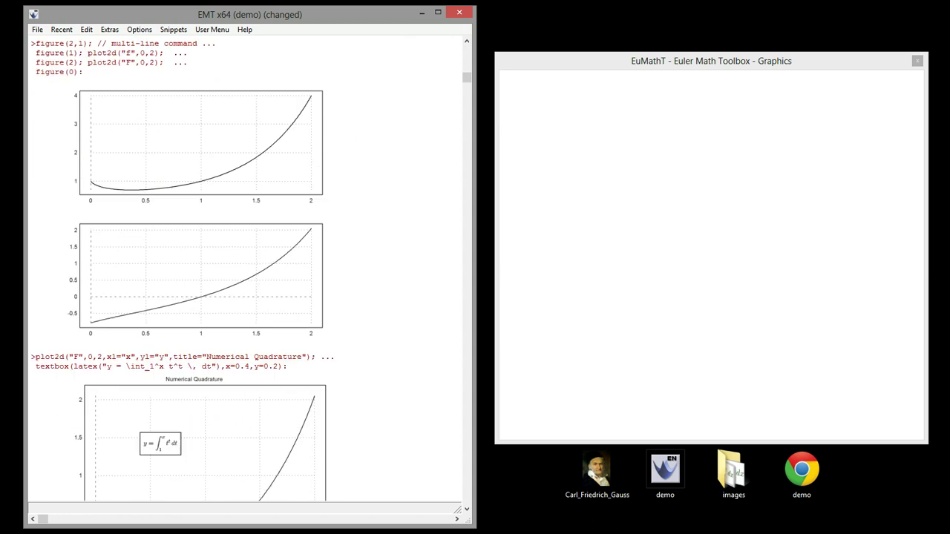
pyautogui.scroll(-5, 245, 267)
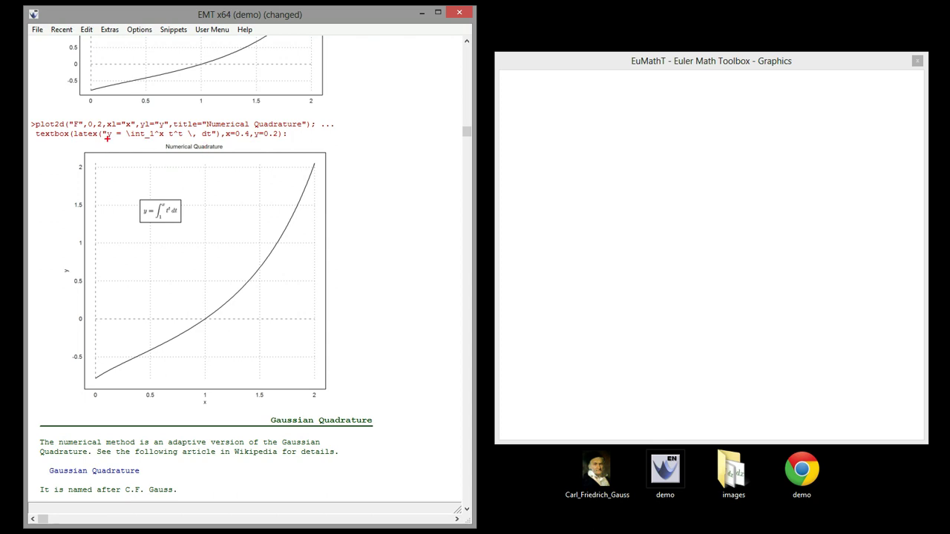
pyautogui.moveTo(106, 138); pyautogui.dragTo(218, 138)
pyautogui.moveTo(171, 192)
pyautogui.mouseDown()
pyautogui.moveTo(202, 201)
pyautogui.moveTo(126, 220)
pyautogui.moveTo(196, 205)
pyautogui.mouseUp()
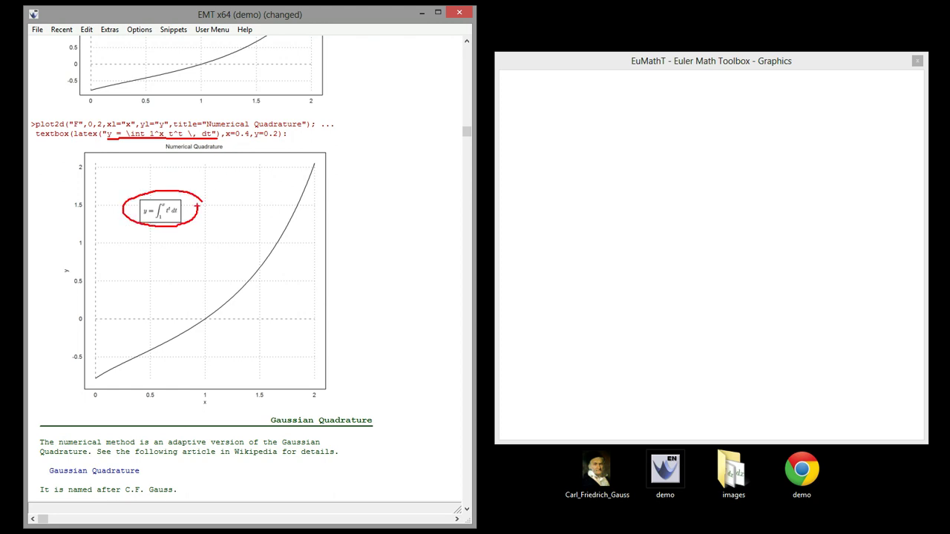
pyautogui.press('Escape')
# Open the Gaussian Quadrature comment's source, with its Wikipedia link line, using F5.
pyautogui.scroll(-5, 197, 206)
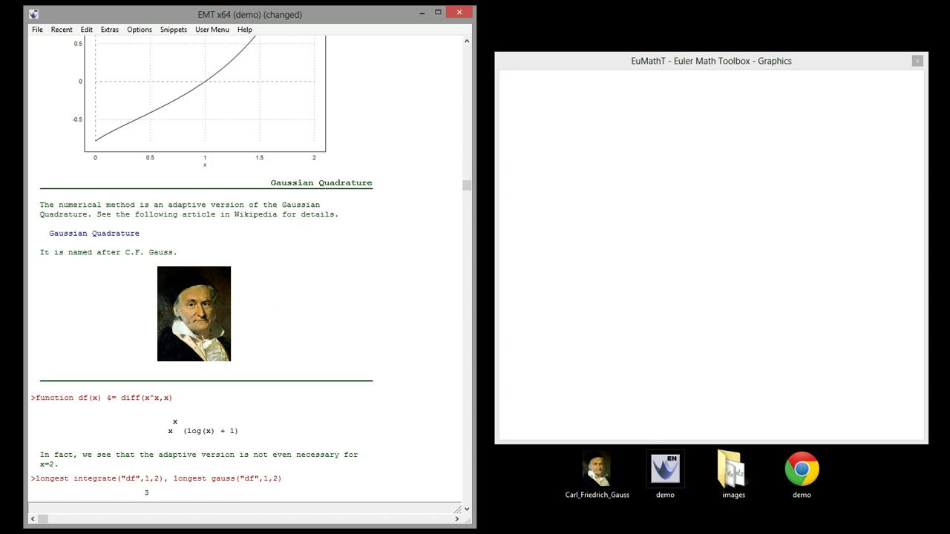
pyautogui.click(34, 247)
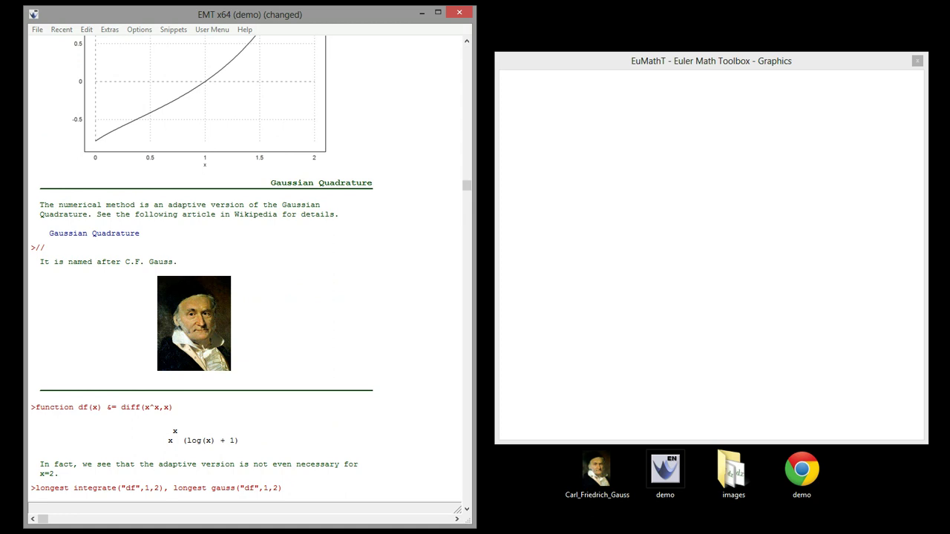
pyautogui.press('F5')
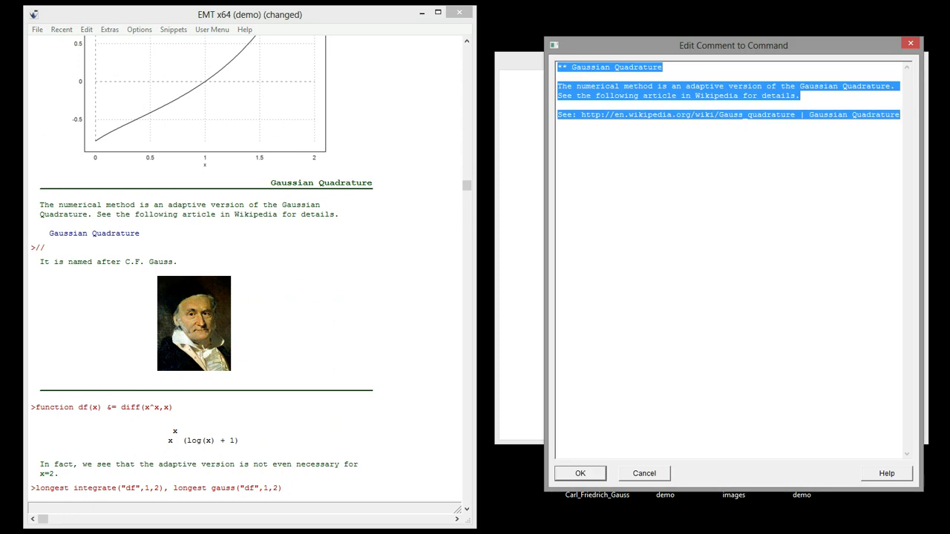
pyautogui.click(669, 114)
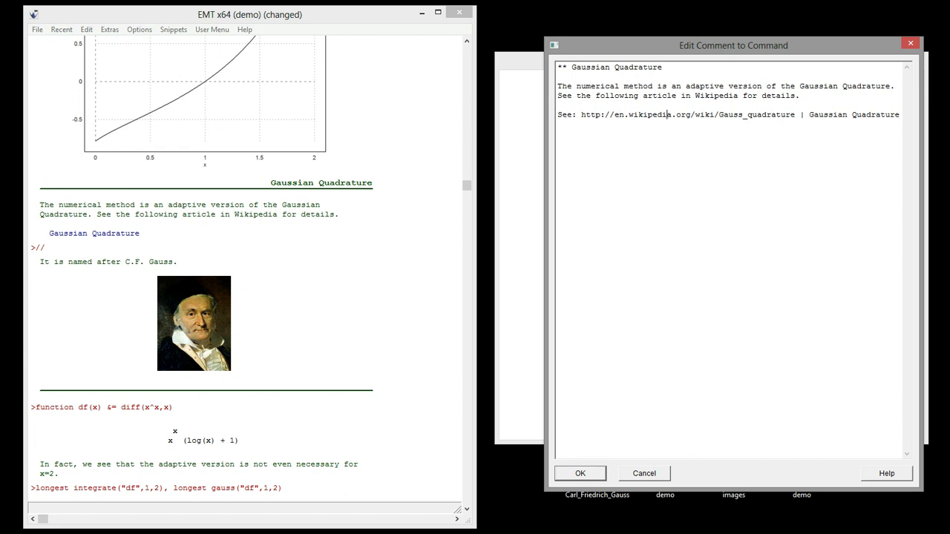
pyautogui.click(669, 115)
pyautogui.moveTo(566, 112)
pyautogui.mouseDown()
pyautogui.moveTo(582, 117)
pyautogui.moveTo(550, 120)
pyautogui.moveTo(900, 122)
pyautogui.mouseUp()
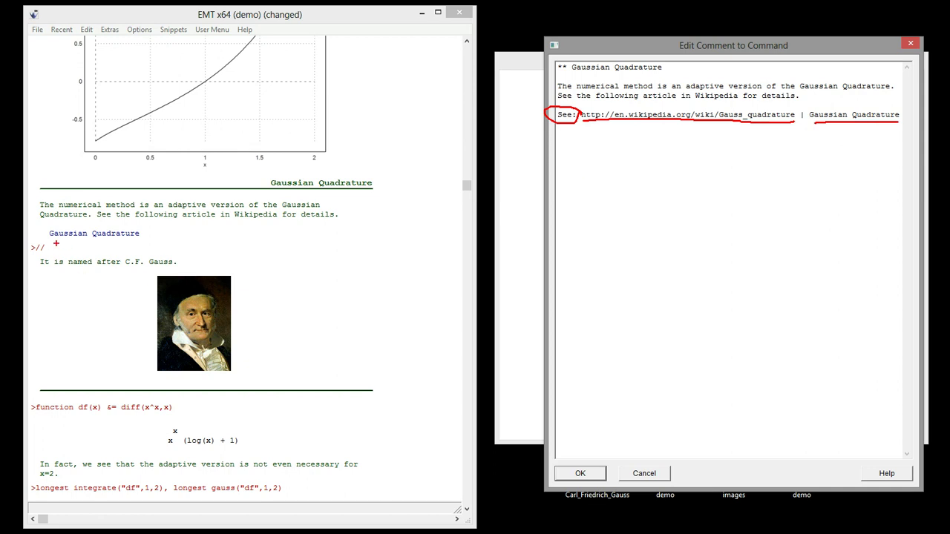
pyautogui.moveTo(51, 237); pyautogui.dragTo(147, 237)
pyautogui.press('Escape')
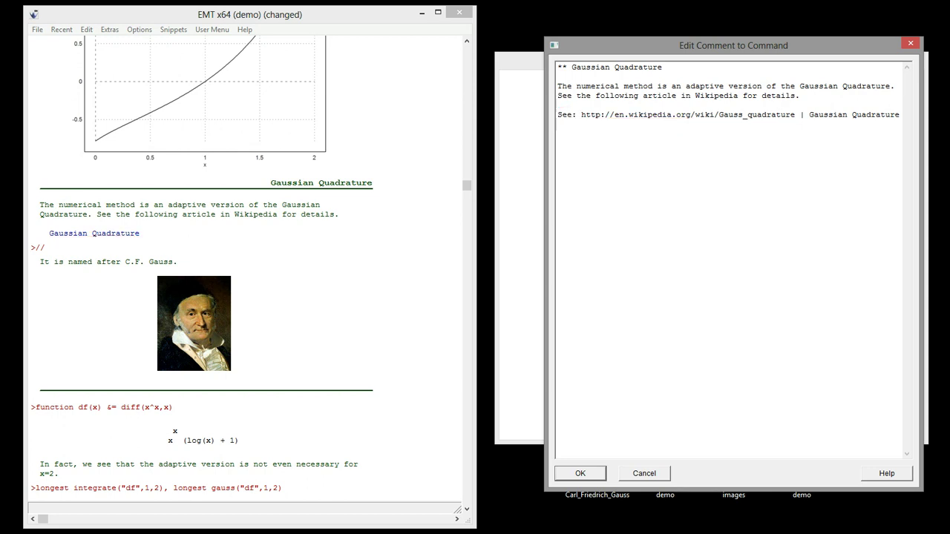
# Apply the open comment and open the Gauss portrait comment, marking its image: keyword.
pyautogui.click(581, 474)
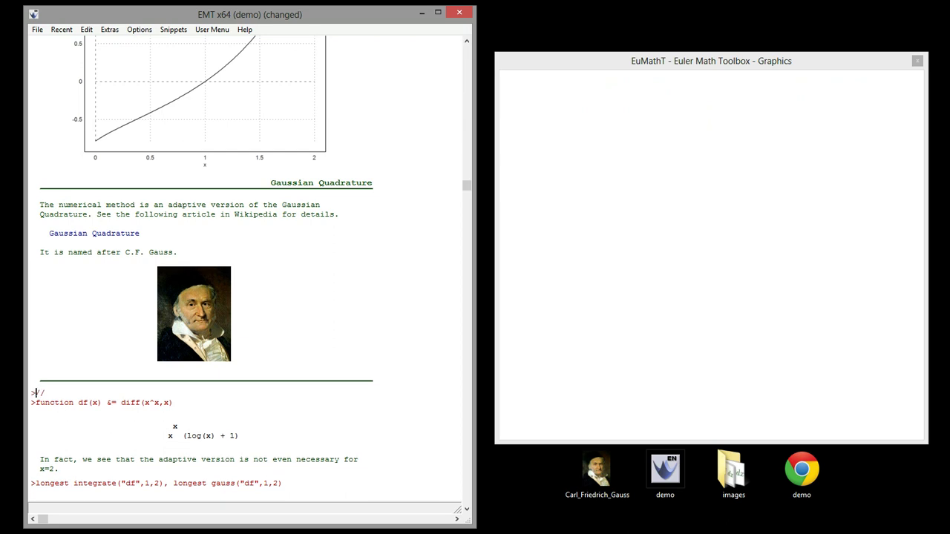
pyautogui.press('F5')
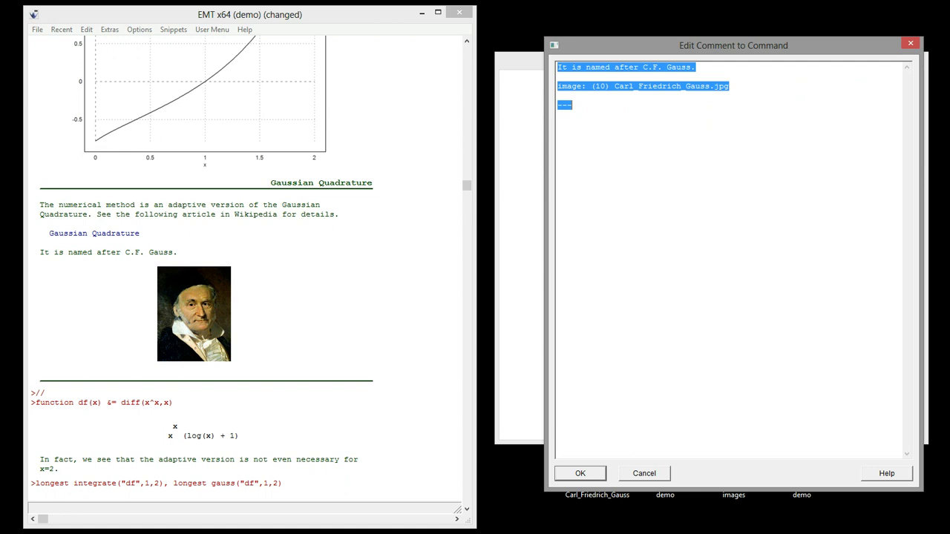
pyautogui.moveTo(597, 110)
pyautogui.mouseDown()
pyautogui.moveTo(556, 78)
pyautogui.moveTo(589, 95)
pyautogui.moveTo(615, 80)
pyautogui.mouseUp()
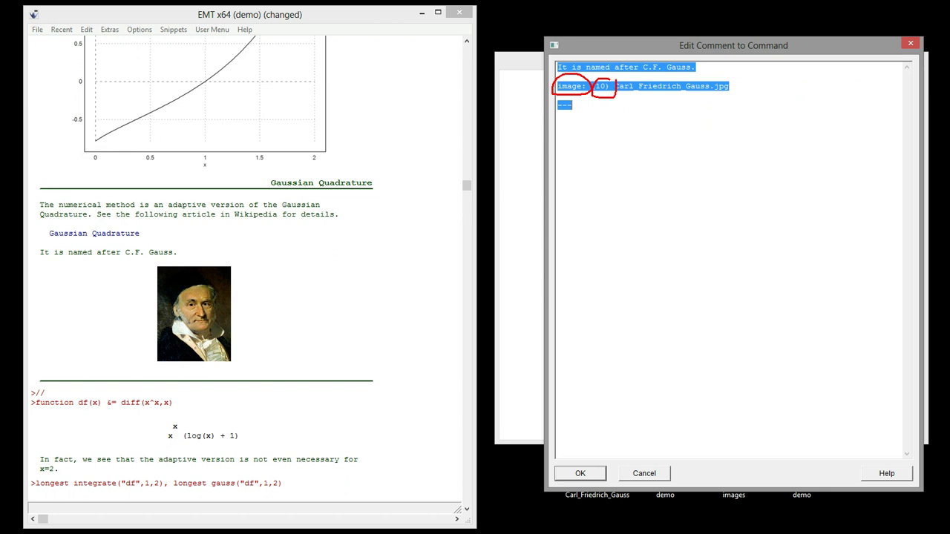
# Point out the rendered Gauss portrait, the image file name and the --- separator line.
pyautogui.moveTo(248, 261); pyautogui.dragTo(245, 362)
pyautogui.moveTo(619, 93); pyautogui.dragTo(724, 96)
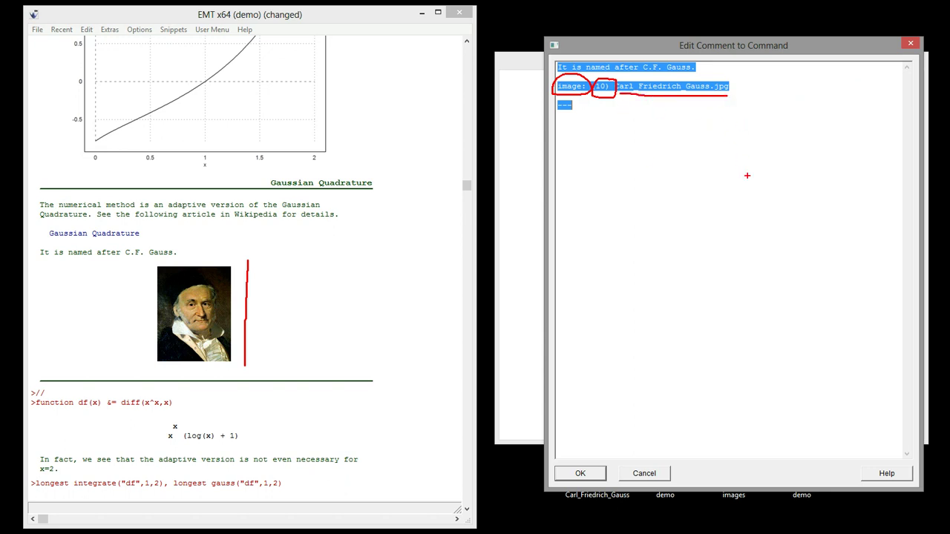
pyautogui.moveTo(585, 106); pyautogui.dragTo(583, 119)
pyautogui.press('Escape')
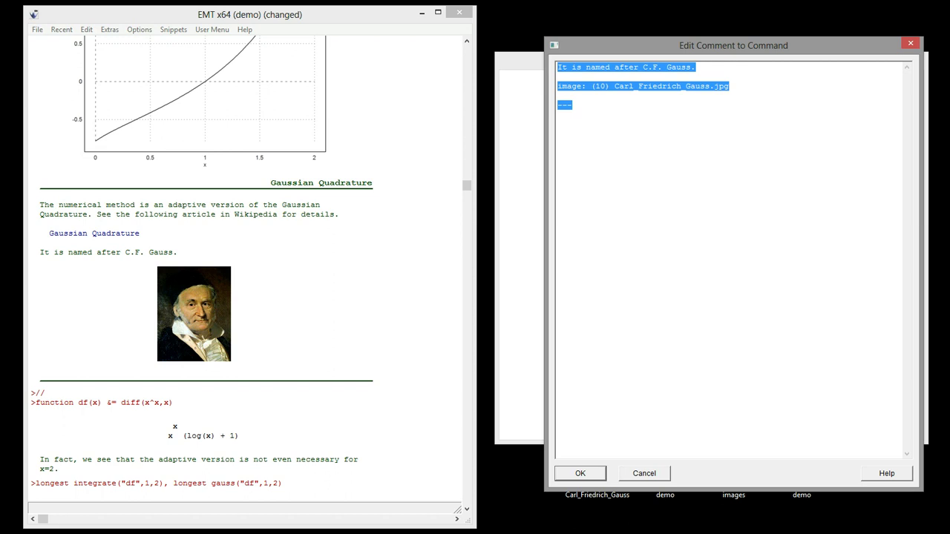
# Cancel the image comment and point out the Carl_Friedrich_Gauss image and demo notebook files.
pyautogui.press('Escape')
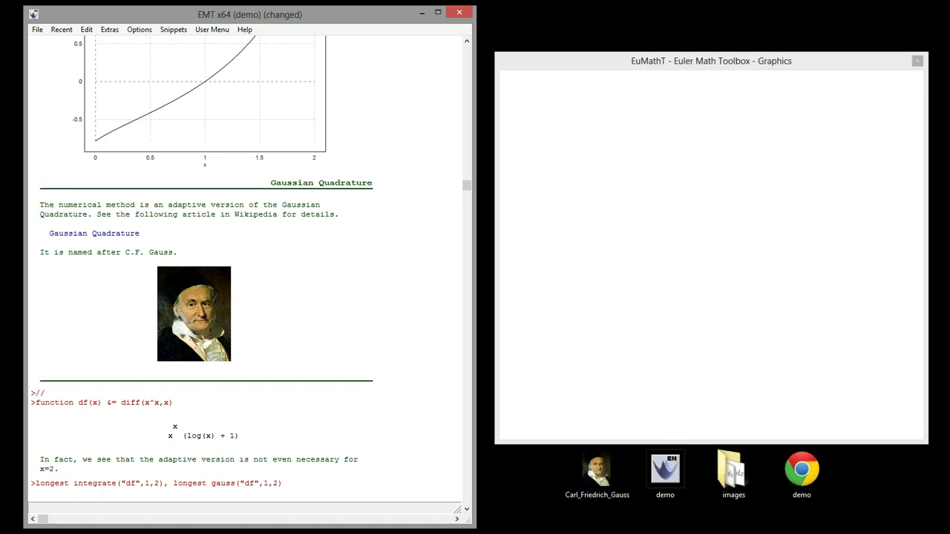
pyautogui.click(597, 471)
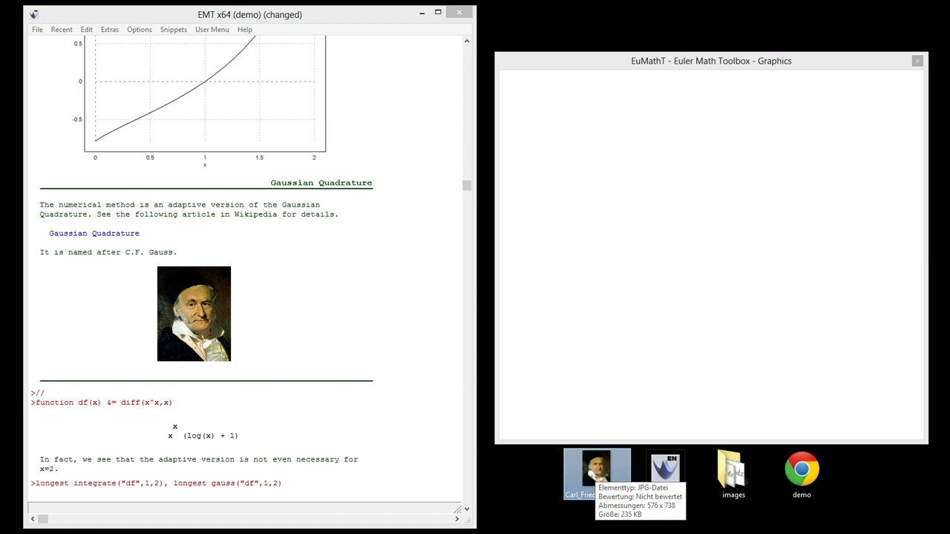
pyautogui.click(665, 471)
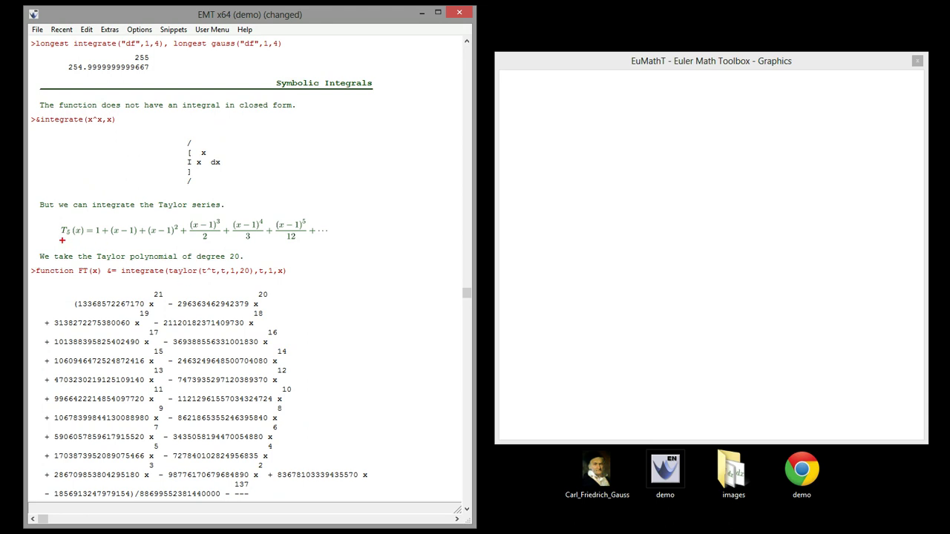
pyautogui.moveTo(62, 239); pyautogui.dragTo(326, 239)
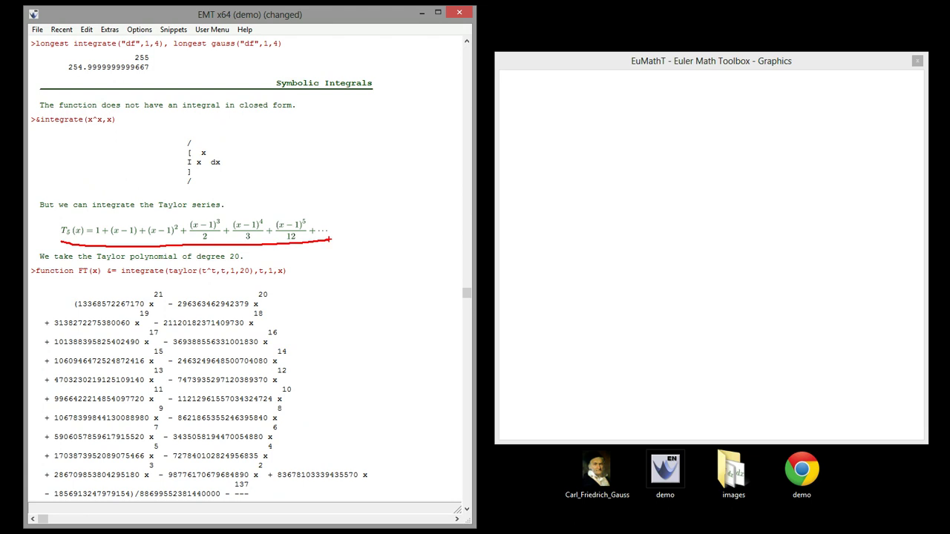
pyautogui.press('Escape')
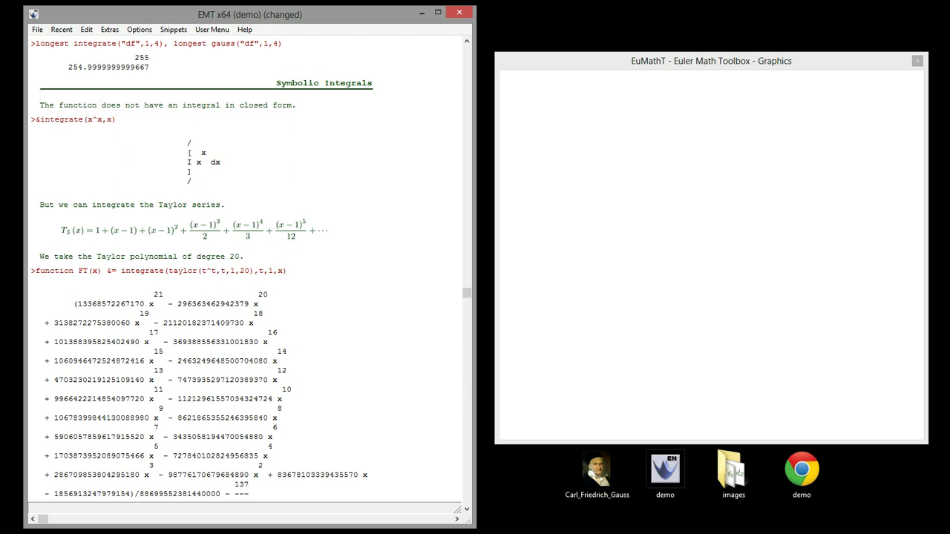
pyautogui.press('F5')
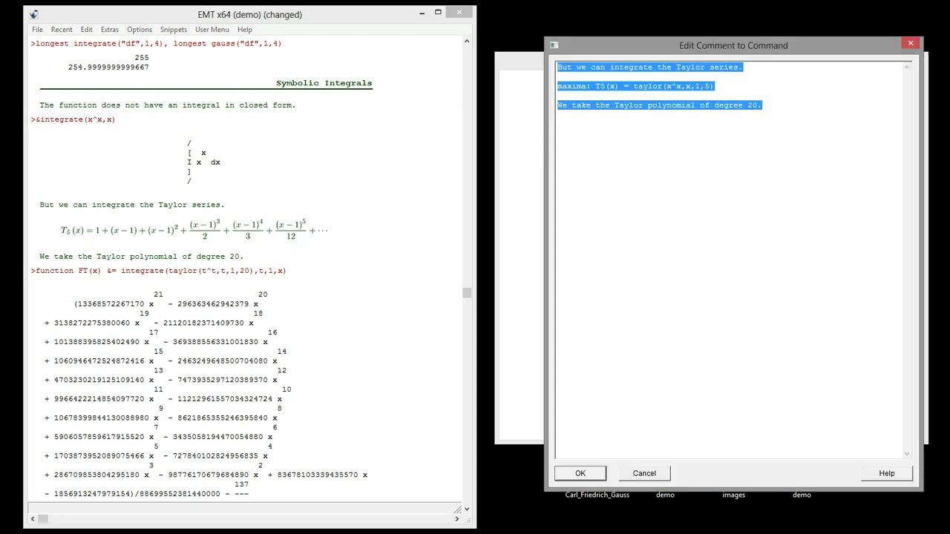
pyautogui.click(594, 76)
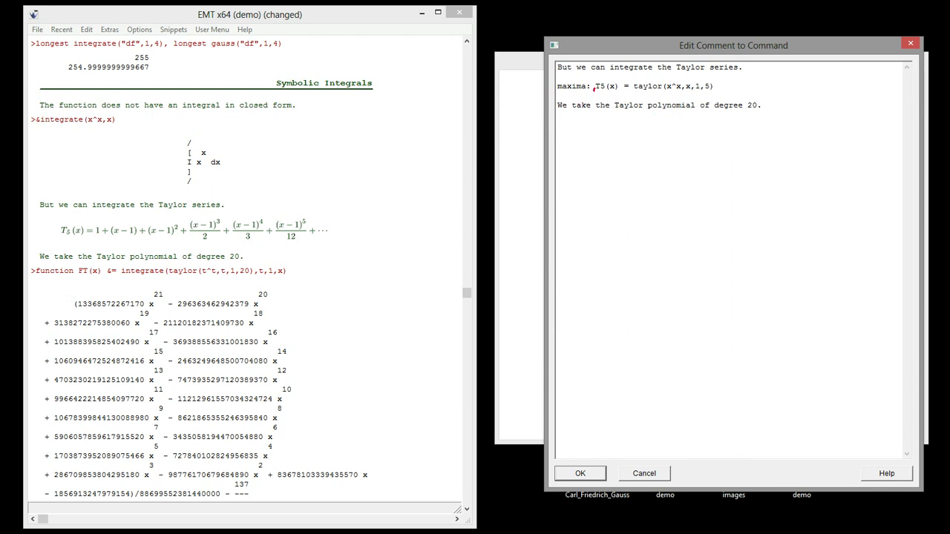
pyautogui.moveTo(592, 80)
pyautogui.mouseDown()
pyautogui.moveTo(593, 89)
pyautogui.moveTo(662, 92)
pyautogui.mouseUp()
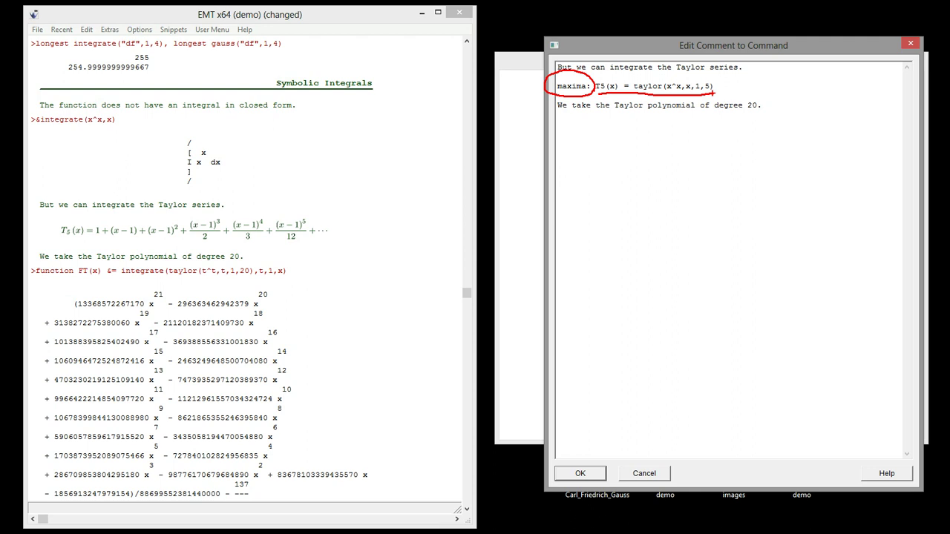
pyautogui.moveTo(51, 240)
pyautogui.mouseDown()
pyautogui.moveTo(147, 248)
pyautogui.moveTo(110, 211)
pyautogui.moveTo(43, 233)
pyautogui.mouseUp()
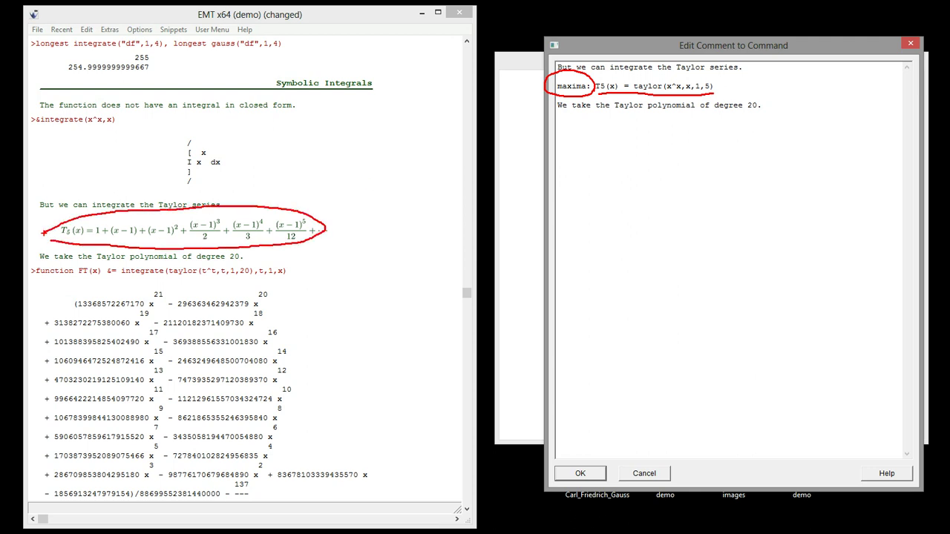
pyautogui.press('Escape')
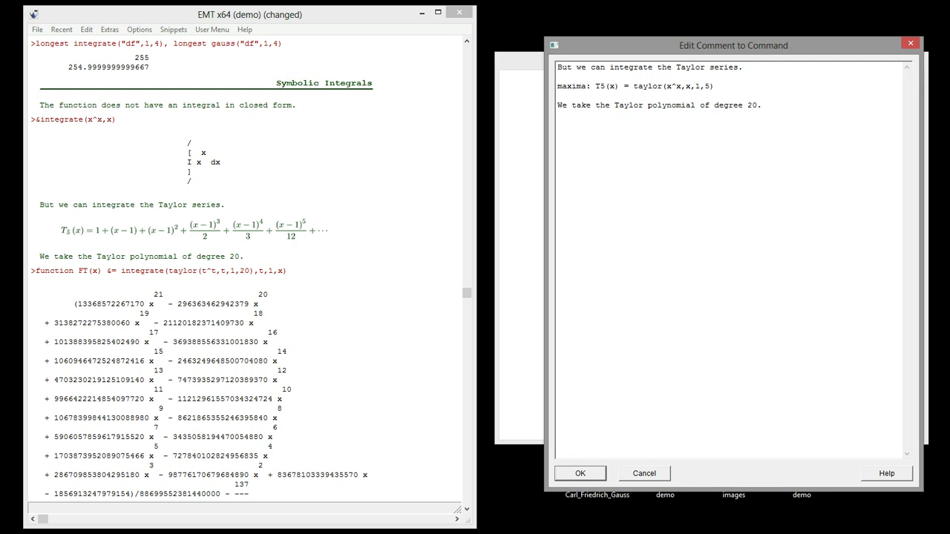
# Confirm the edited Taylor-series comment and scroll back up the notebook.
pyautogui.press('Tab')
pyautogui.press('Return')
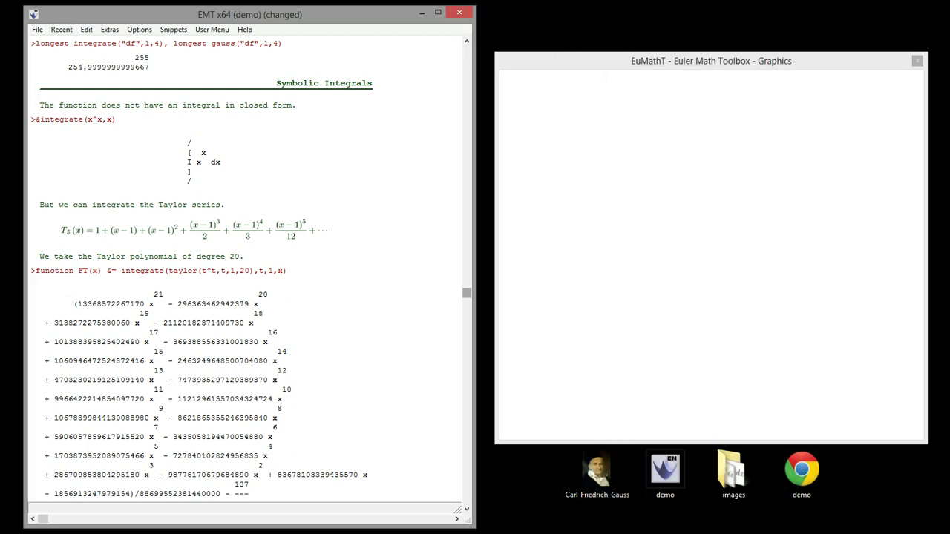
pyautogui.scroll(15, 245, 267)
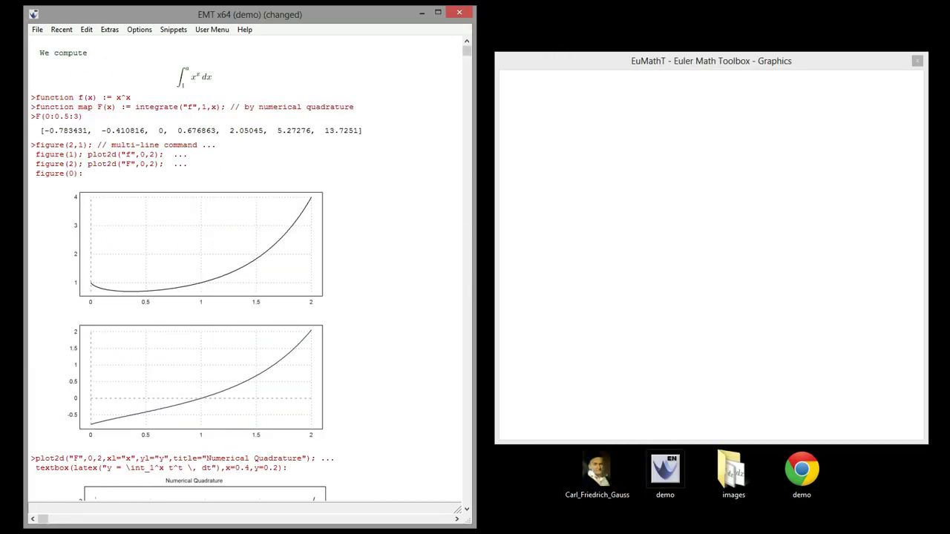
pyautogui.scroll(1, 245, 267)
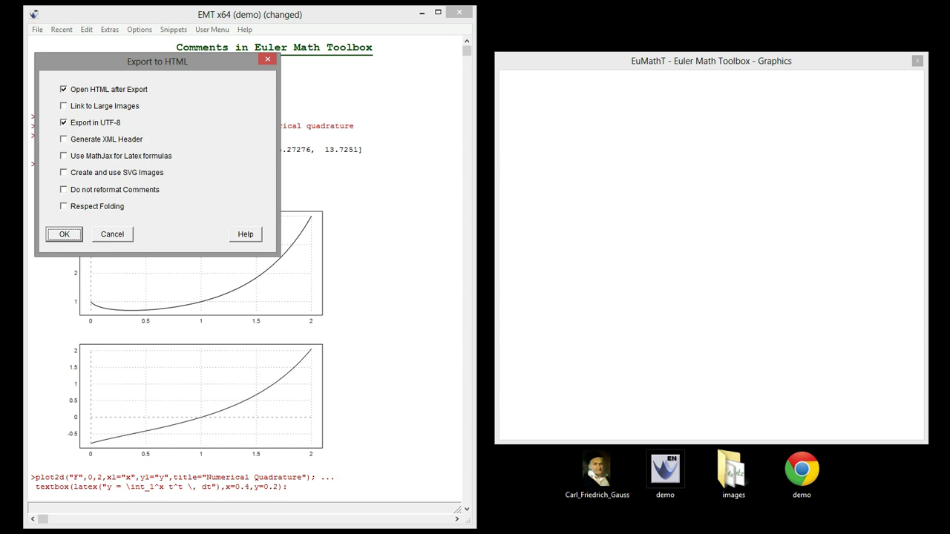
# Export the notebook as demo.html, scroll through it in Chrome, then close Chrome.
pyautogui.press('Return')
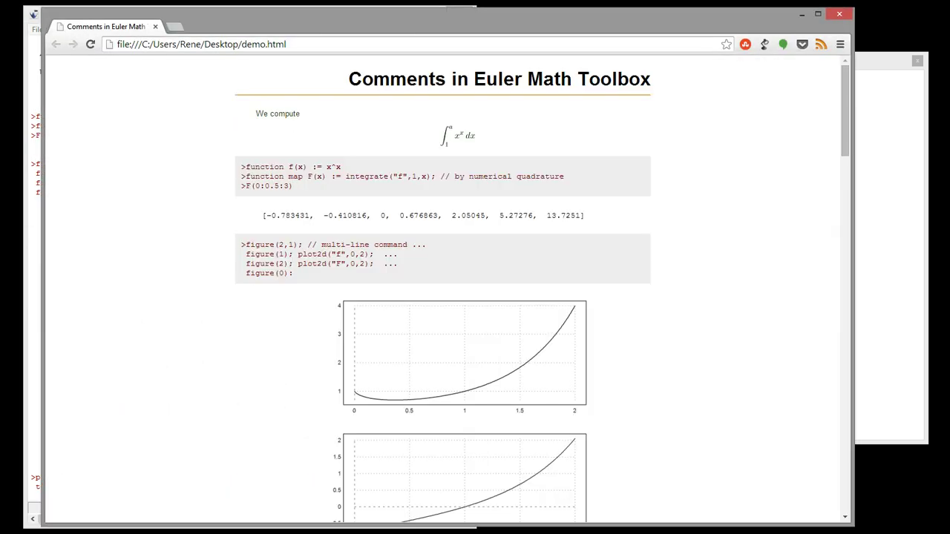
pyautogui.scroll(-2, 445, 297)
pyautogui.scroll(-10, 445, 297)
pyautogui.scroll(-10, 445, 297)
pyautogui.scroll(-6, 445, 297)
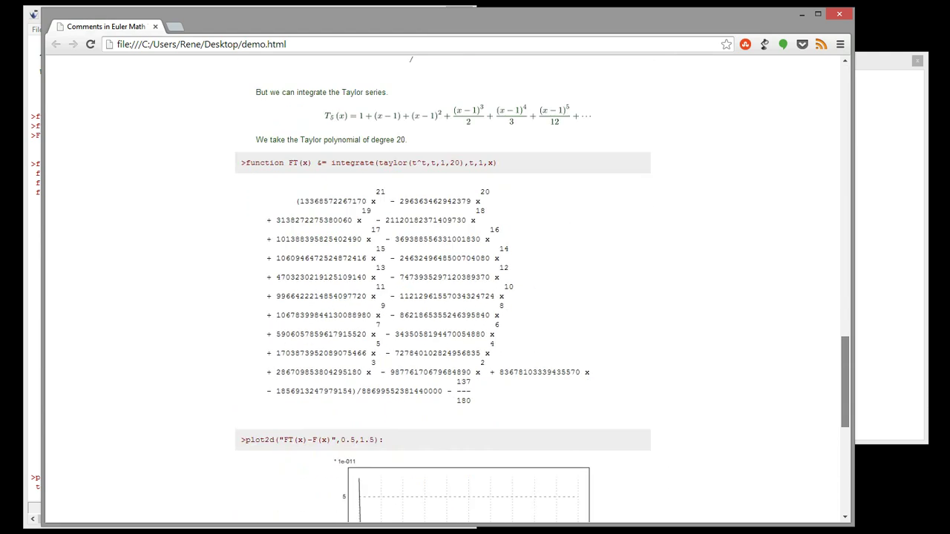
pyautogui.scroll(-5, 446, 297)
pyautogui.scroll(-2, 445, 297)
pyautogui.scroll(12, 445, 297)
pyautogui.scroll(11, 446, 297)
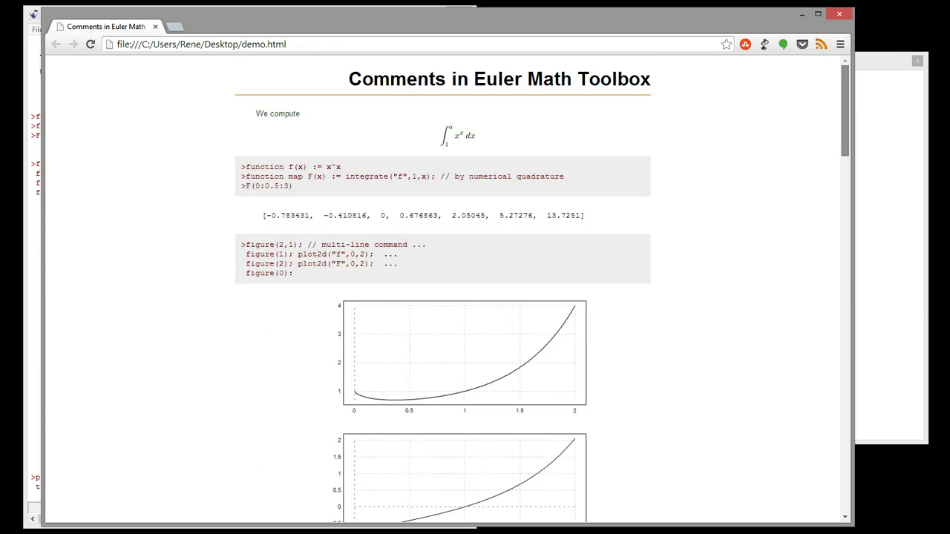
pyautogui.click(839, 13)
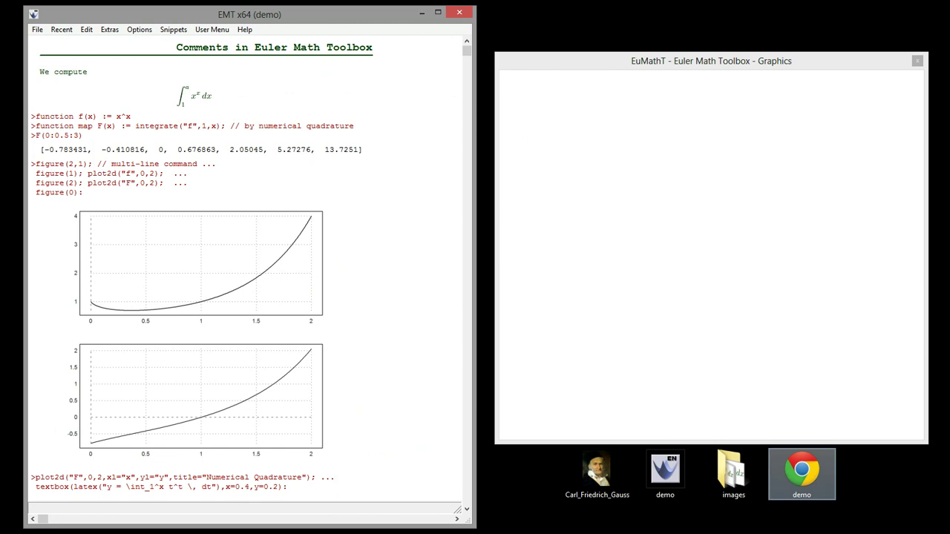
pyautogui.click(802, 472)
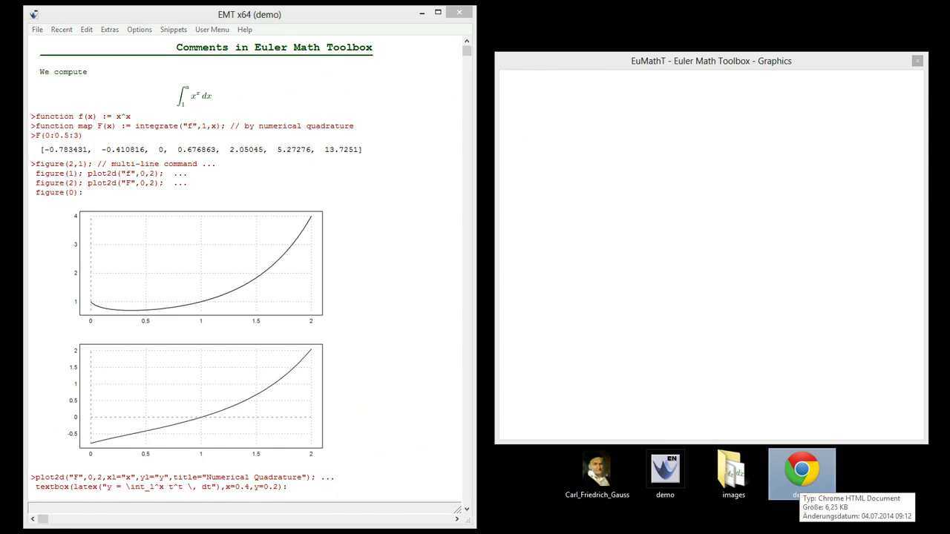
pyautogui.click(665, 471)
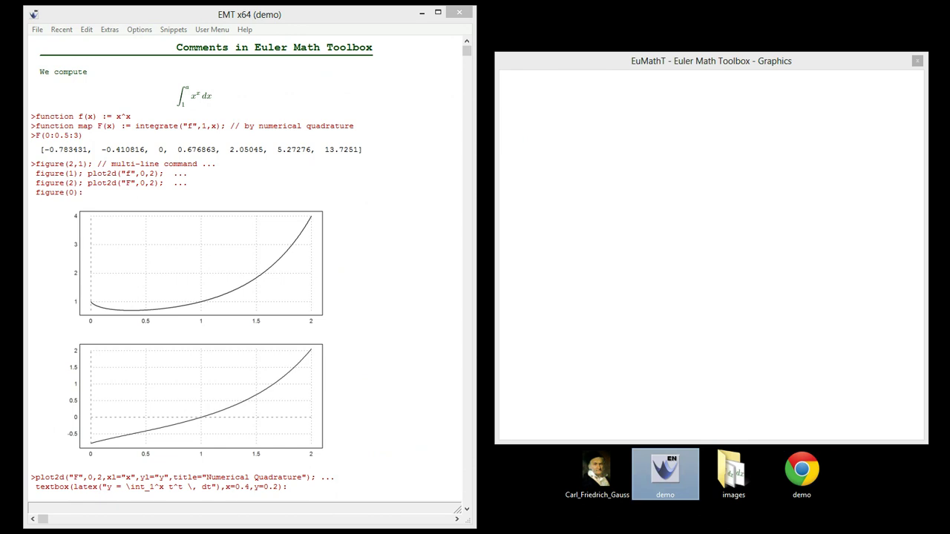
pyautogui.click(802, 472)
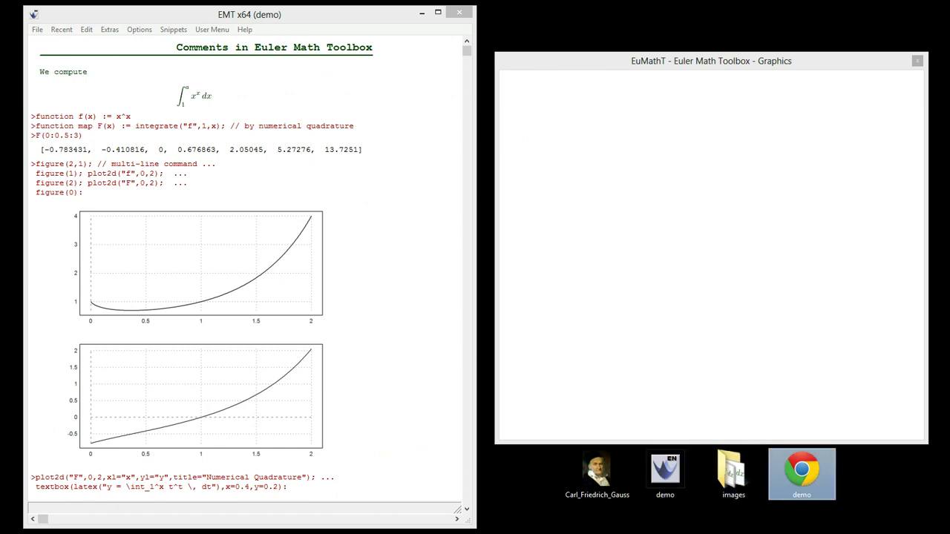
pyautogui.click(733, 471)
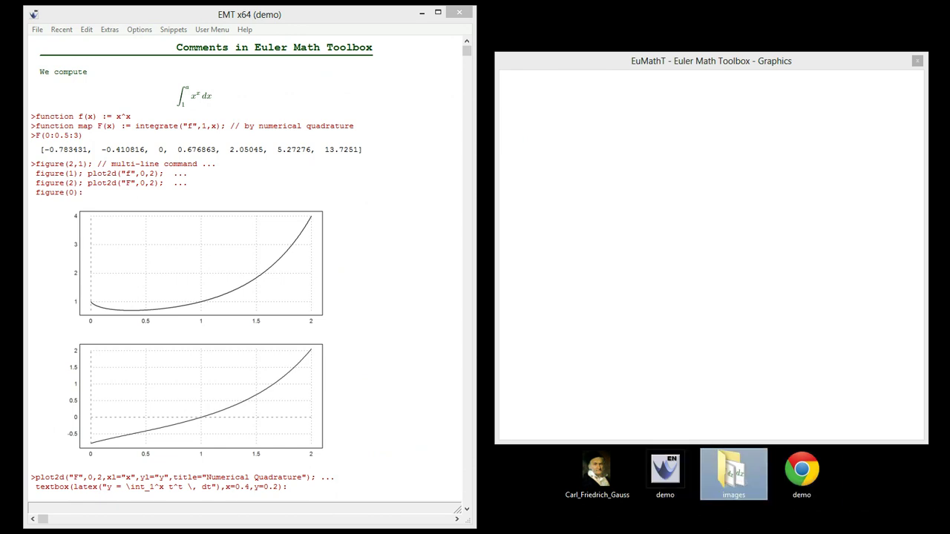